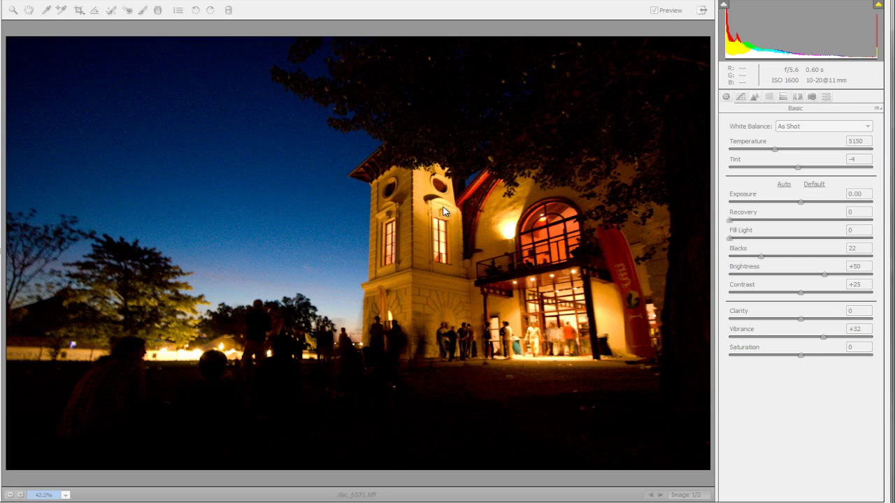
pyautogui.click(443, 212)
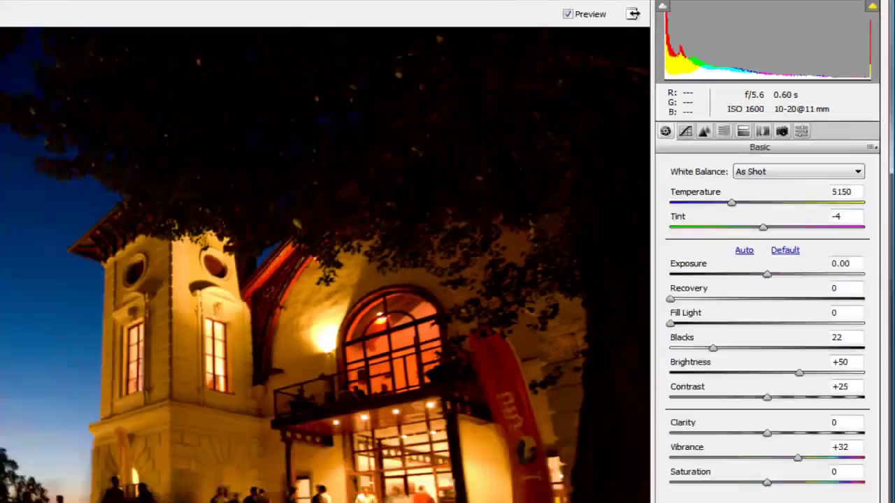
pyautogui.click(67, 494)
pyautogui.click(64, 483)
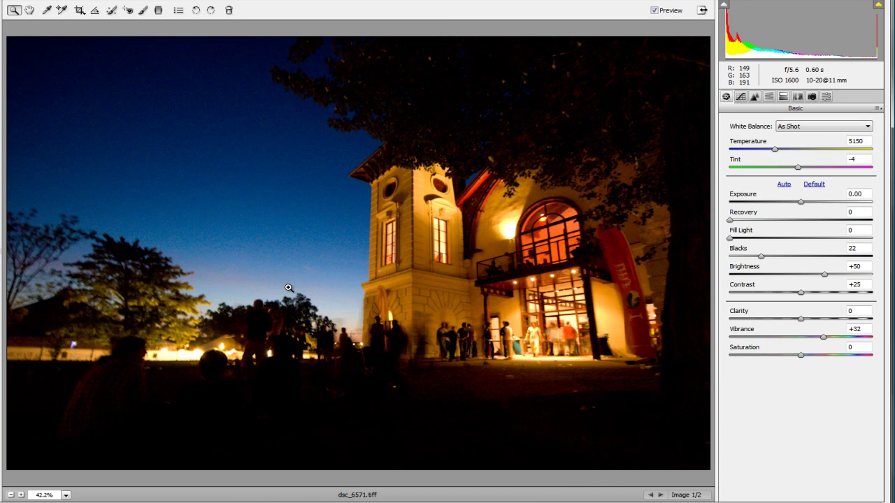
# View the night photo at 100% zoom
pyautogui.click(65, 495)
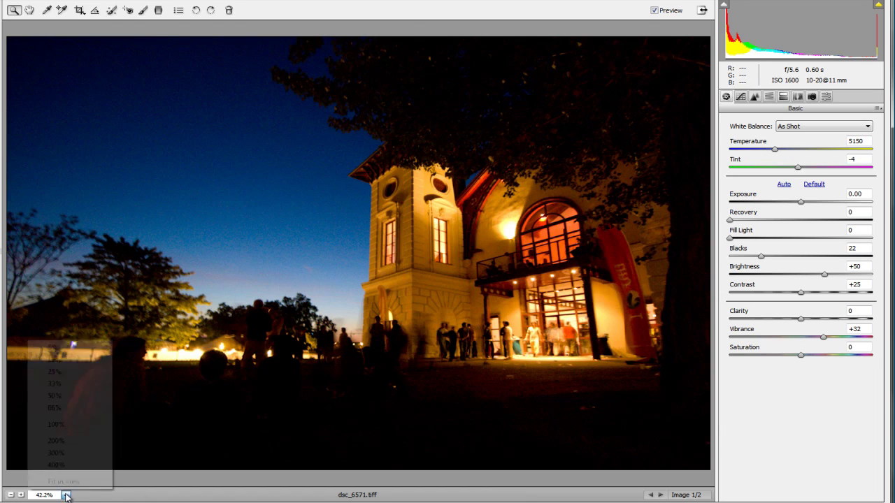
pyautogui.click(67, 423)
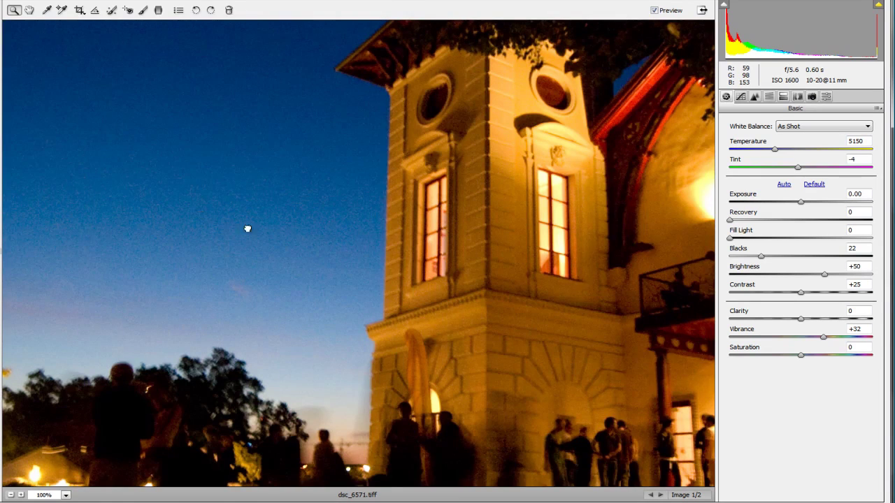
pyautogui.moveTo(528, 298); pyautogui.dragTo(557, 247)
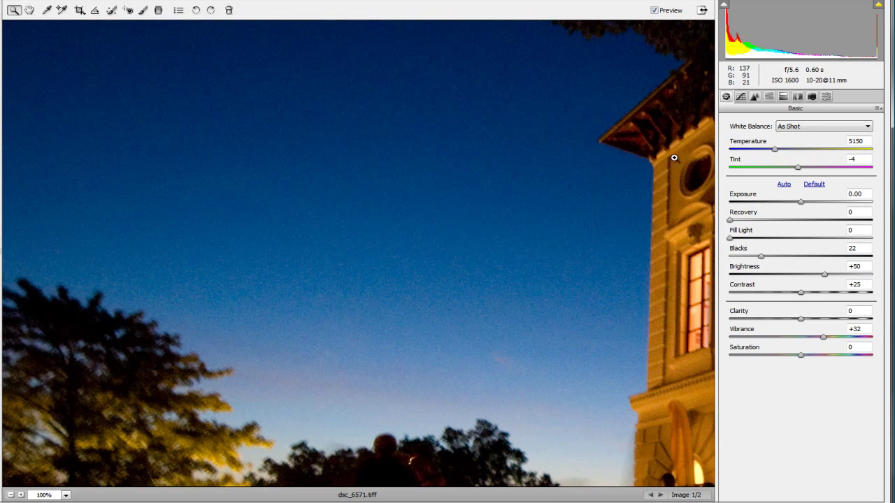
# Show the Detail settings, magnify the sky to 400% to inspect noise, then fit to view
pyautogui.click(754, 102)
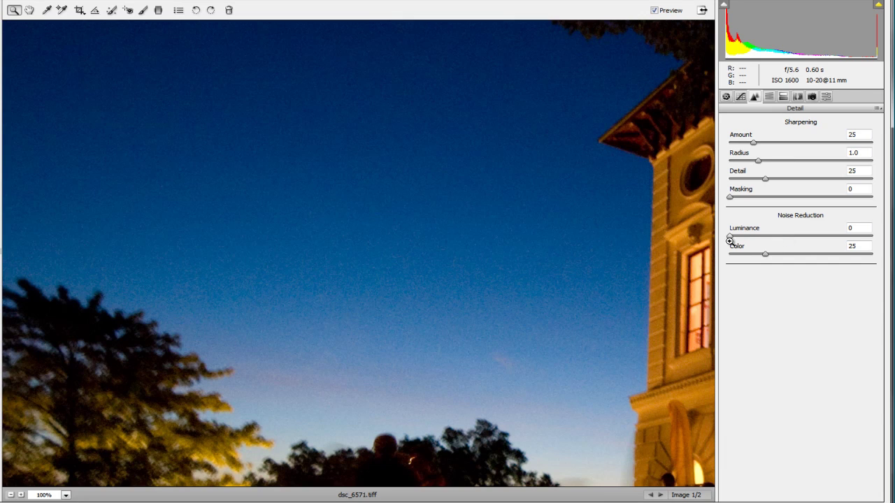
pyautogui.moveTo(211, 189); pyautogui.dragTo(544, 386)
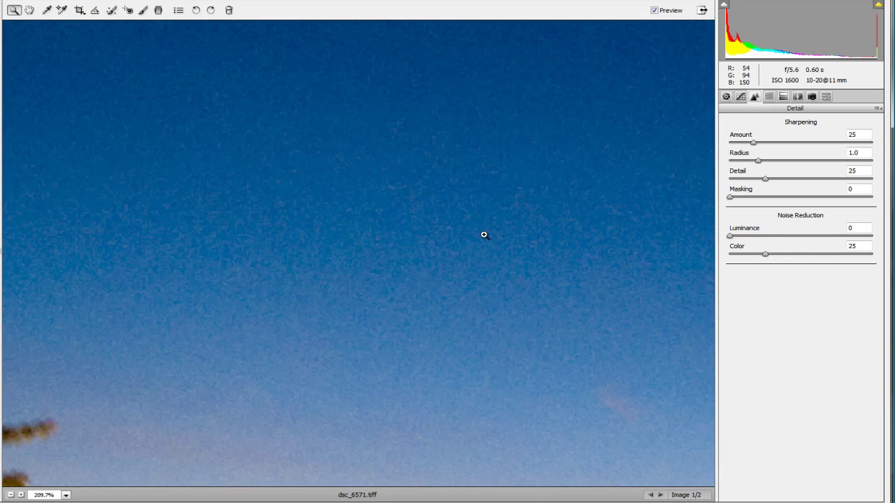
pyautogui.moveTo(176, 204); pyautogui.dragTo(477, 396)
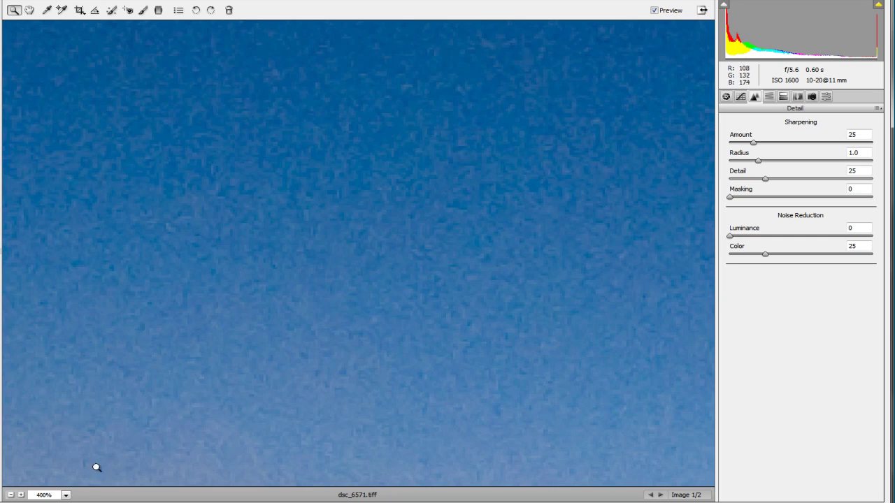
pyautogui.click(66, 495)
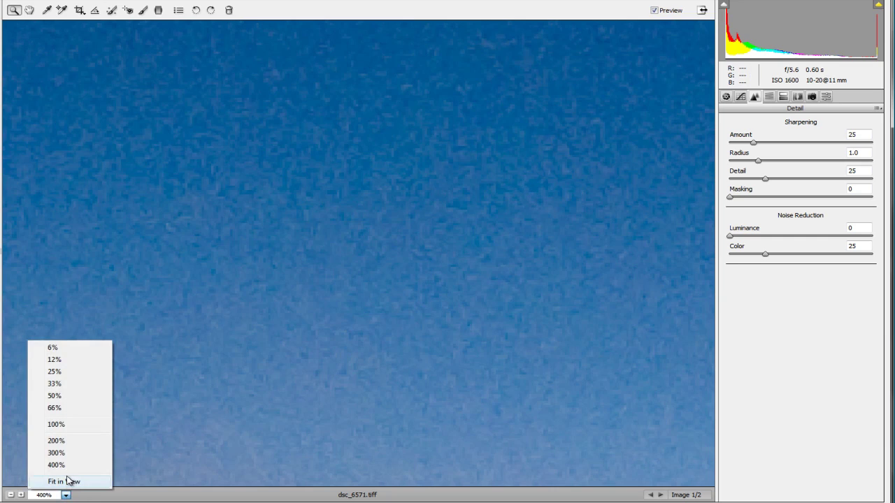
pyautogui.click(65, 481)
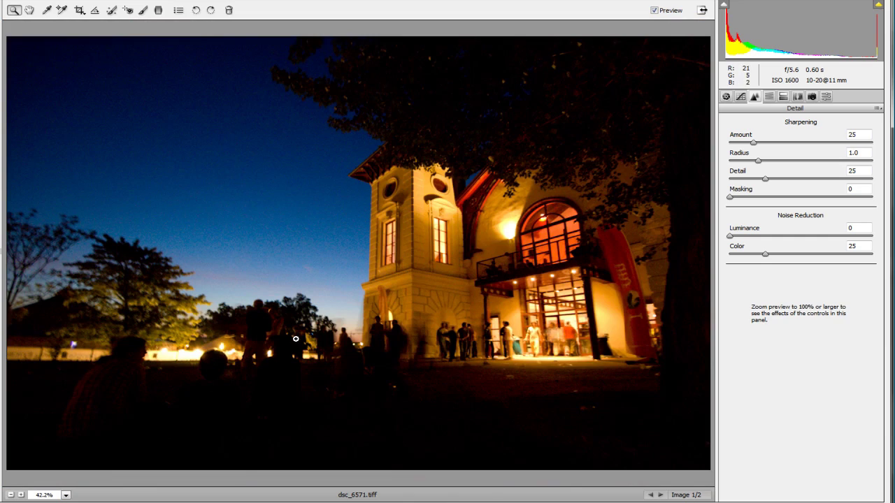
# Zoom into the dark crowd to 400%, try raising Fill Light, then reset it to 0
pyautogui.moveTo(218, 280); pyautogui.dragTo(338, 387)
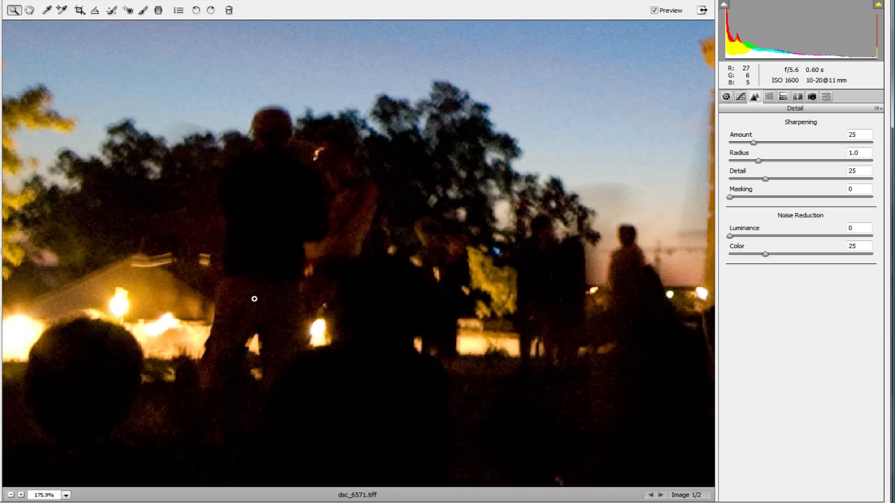
pyautogui.moveTo(209, 116); pyautogui.dragTo(389, 299)
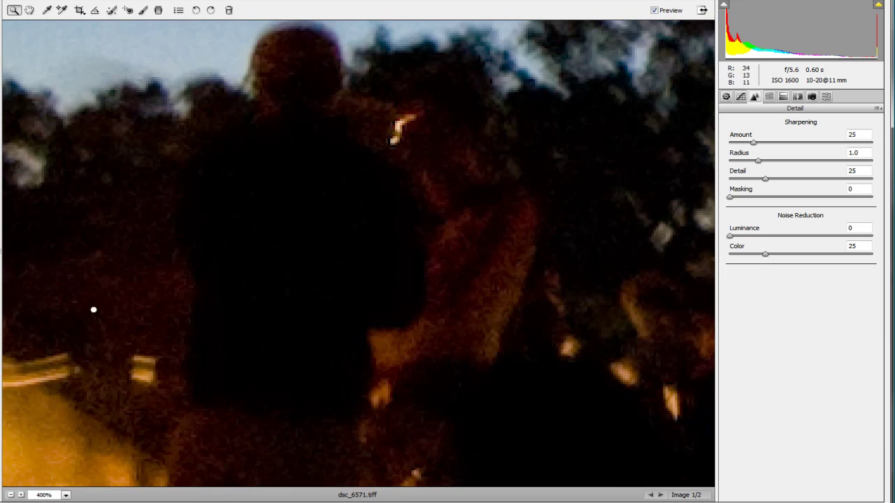
pyautogui.click(725, 96)
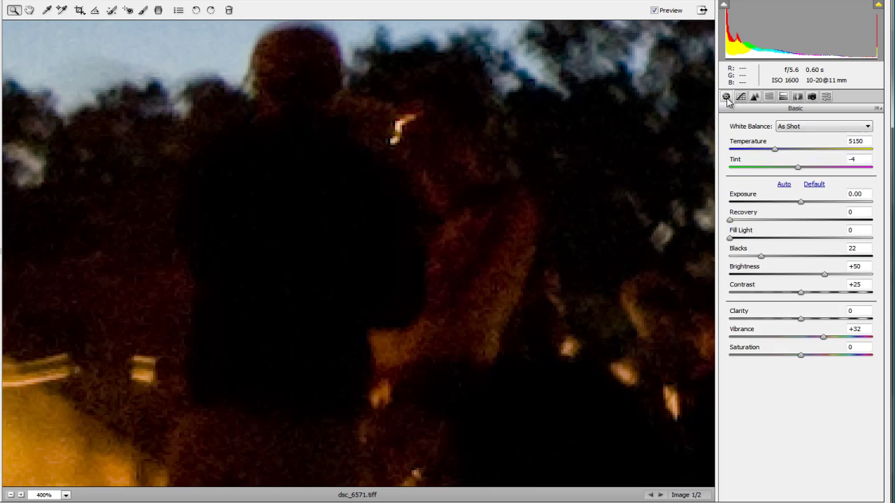
pyautogui.moveTo(730, 238); pyautogui.dragTo(797, 245)
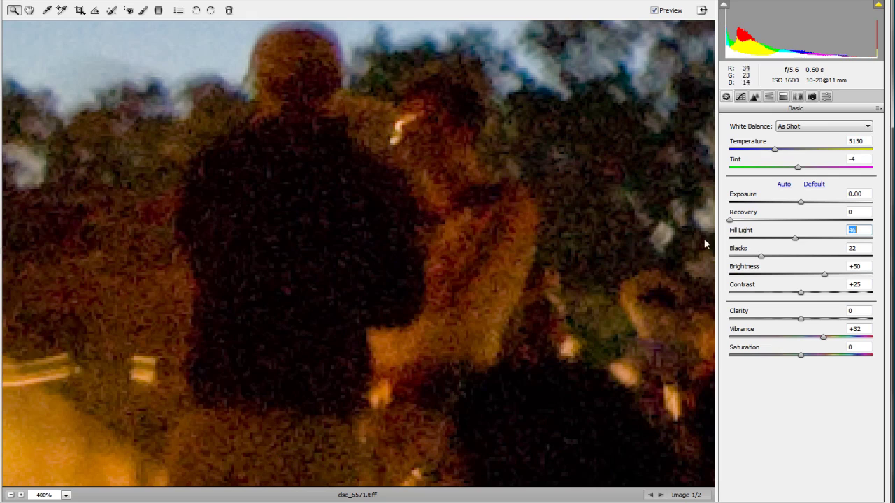
pyautogui.doubleClick(797, 241)
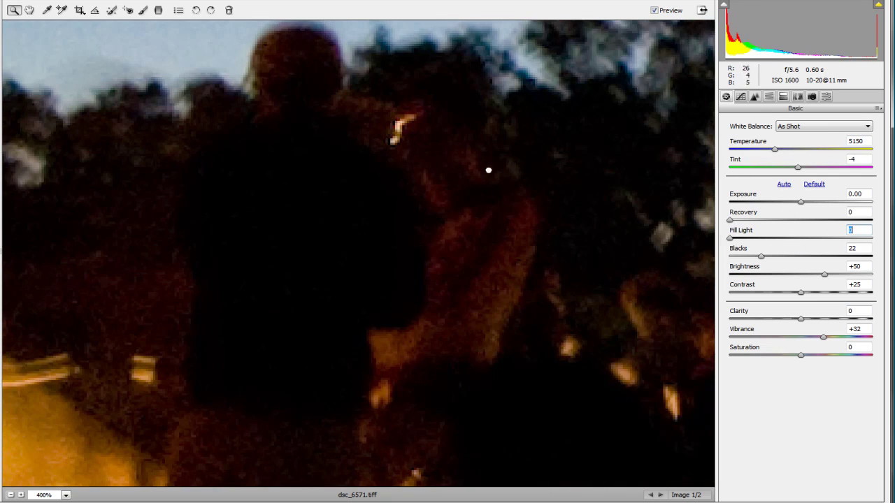
pyautogui.click(759, 97)
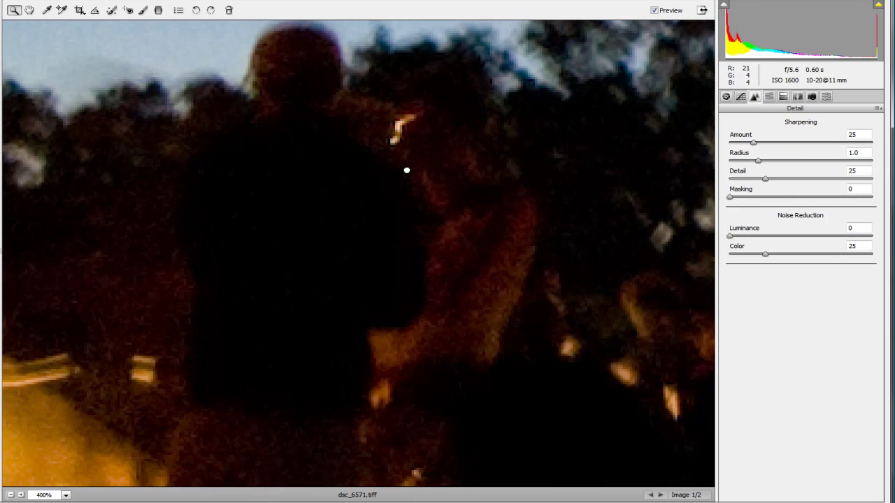
# Raise Luminance noise reduction to 91 and compare with Preview off and on
pyautogui.moveTo(193, 163); pyautogui.dragTo(634, 463)
pyautogui.moveTo(501, 216); pyautogui.dragTo(495, 318)
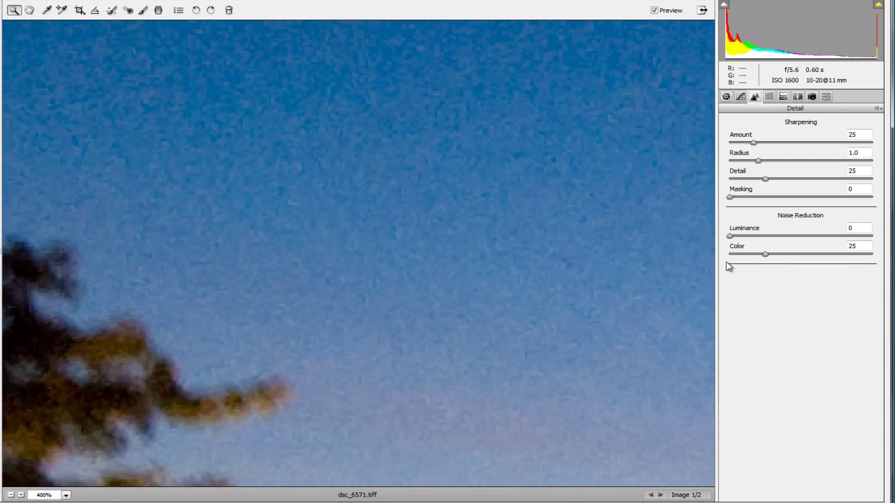
pyautogui.moveTo(731, 239); pyautogui.dragTo(862, 243)
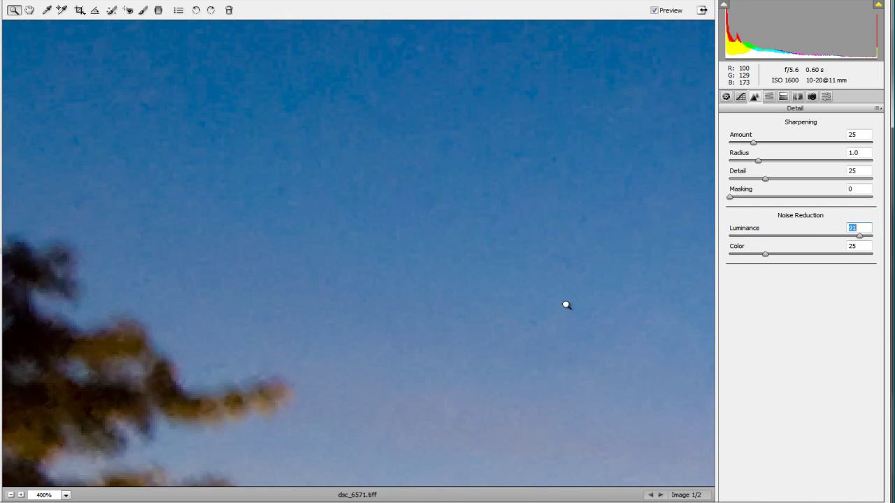
pyautogui.click(655, 10)
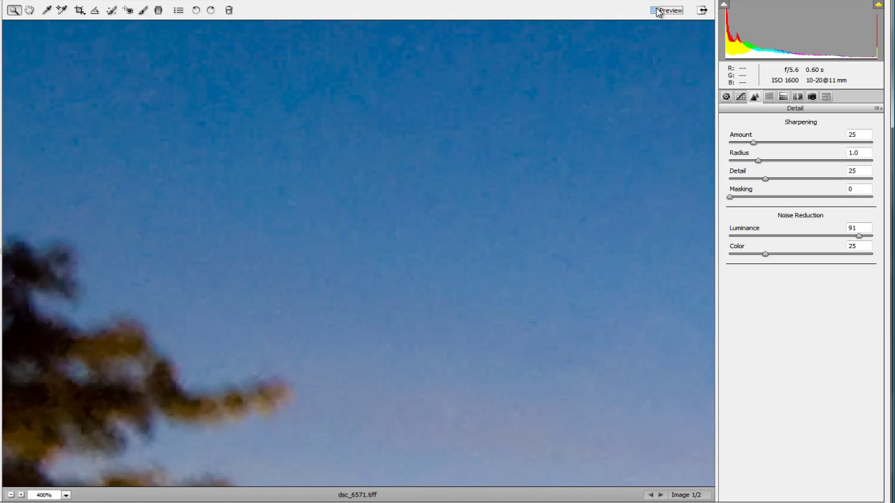
pyautogui.click(654, 10)
# Pan across the sky, dark trees and crowd to check the smoothing
pyautogui.moveTo(527, 391); pyautogui.dragTo(195, 167)
pyautogui.moveTo(440, 392); pyautogui.dragTo(236, 76)
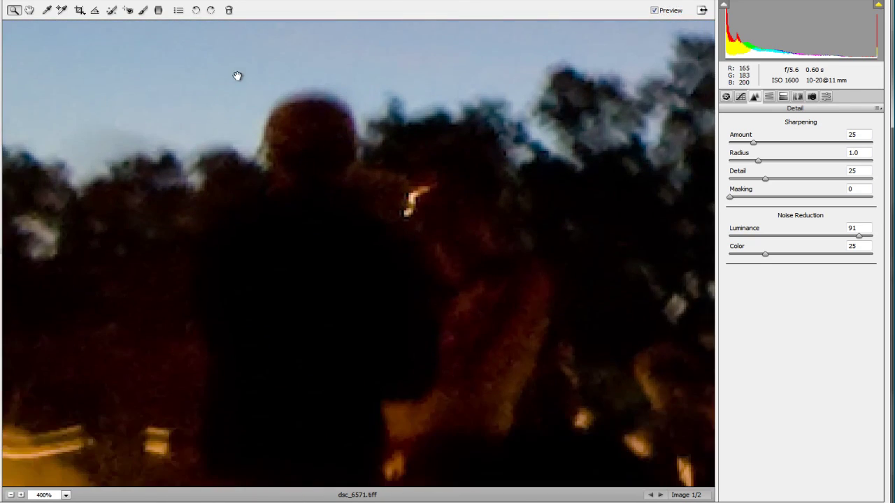
pyautogui.moveTo(381, 242); pyautogui.dragTo(469, 229)
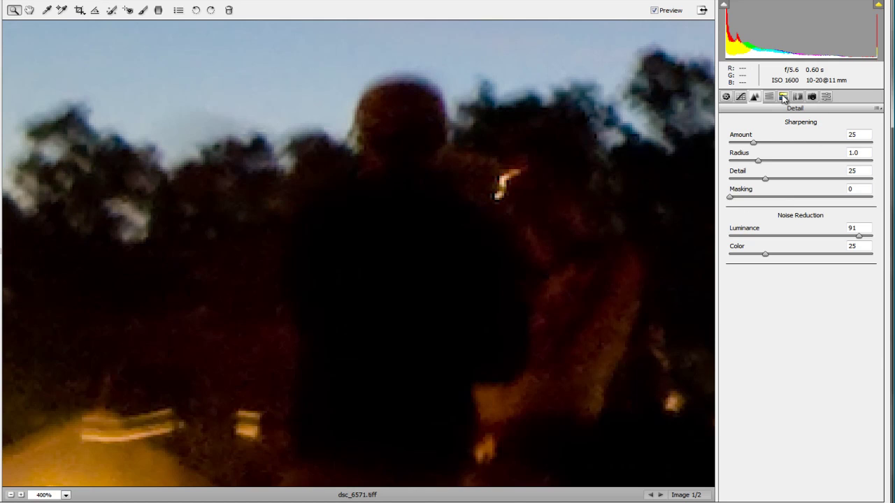
# Raise Fill Light to about 50 to reveal the shadows
pyautogui.click(727, 97)
pyautogui.click(731, 238)
pyautogui.moveTo(733, 241); pyautogui.dragTo(819, 241)
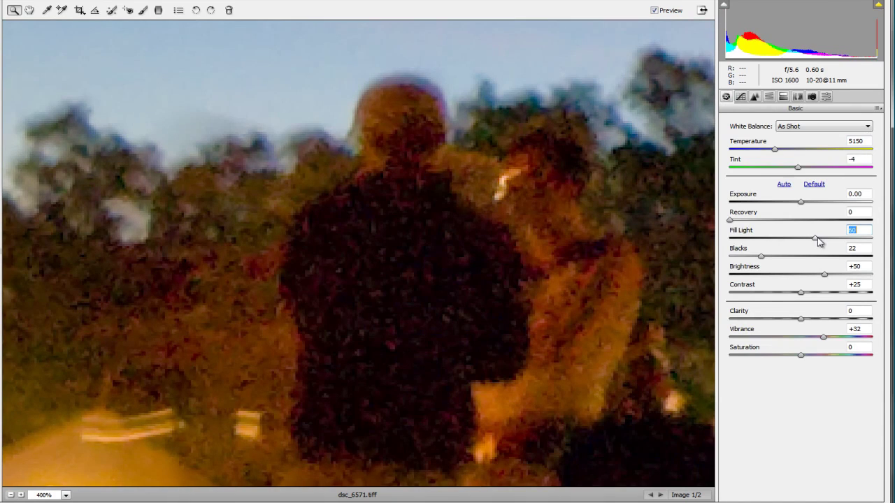
# Experiment with Color noise reduction up to 74, comparing with Preview off and on
pyautogui.click(754, 97)
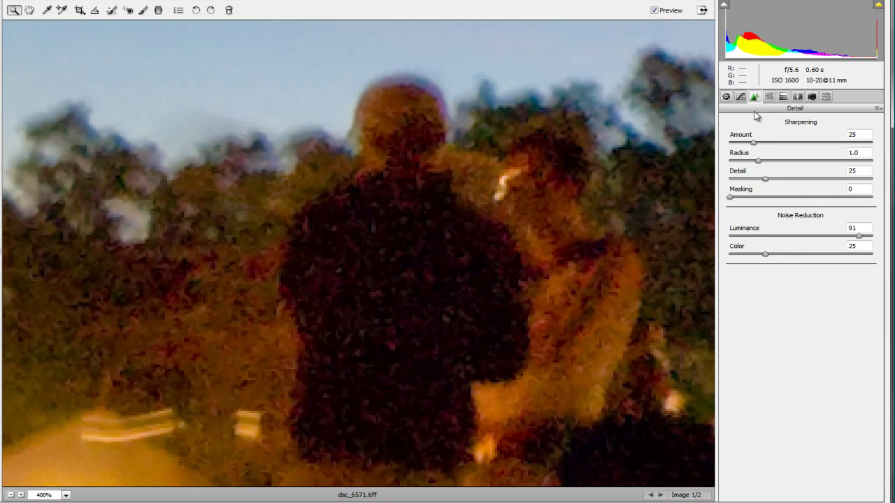
pyautogui.click(766, 255)
pyautogui.moveTo(766, 257); pyautogui.dragTo(755, 242)
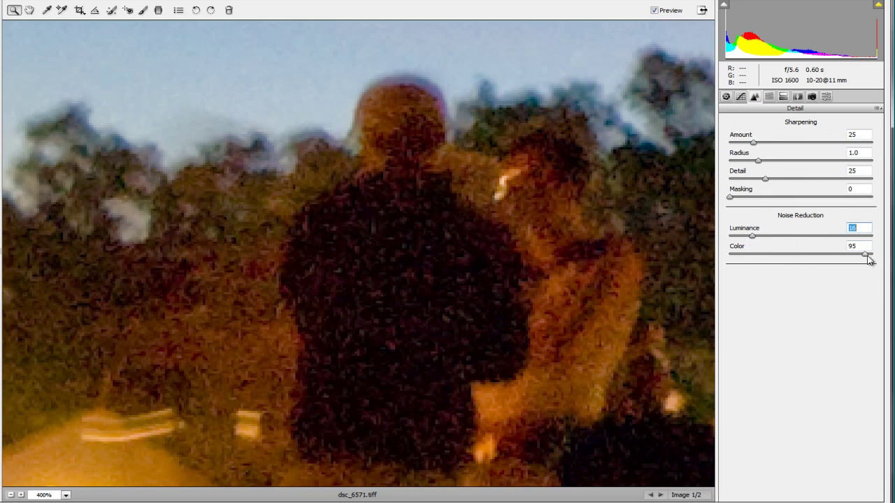
pyautogui.moveTo(867, 256); pyautogui.dragTo(722, 260)
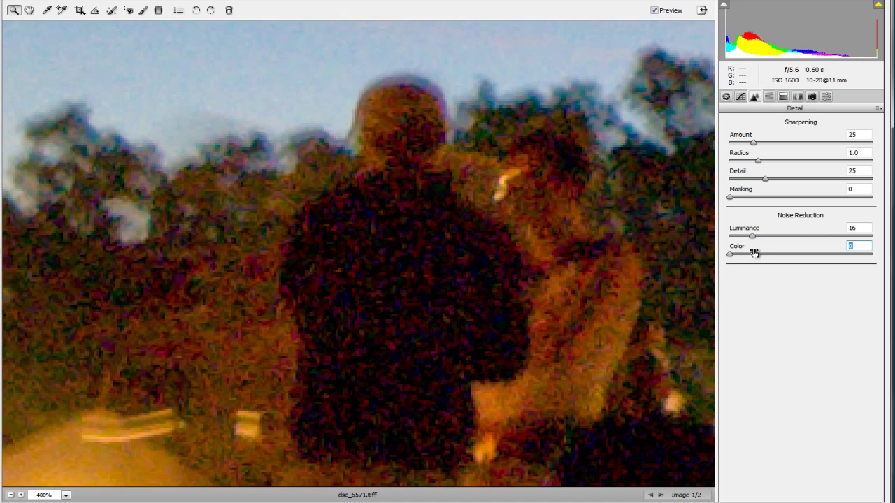
pyautogui.moveTo(731, 258); pyautogui.dragTo(859, 261)
pyautogui.click(654, 10)
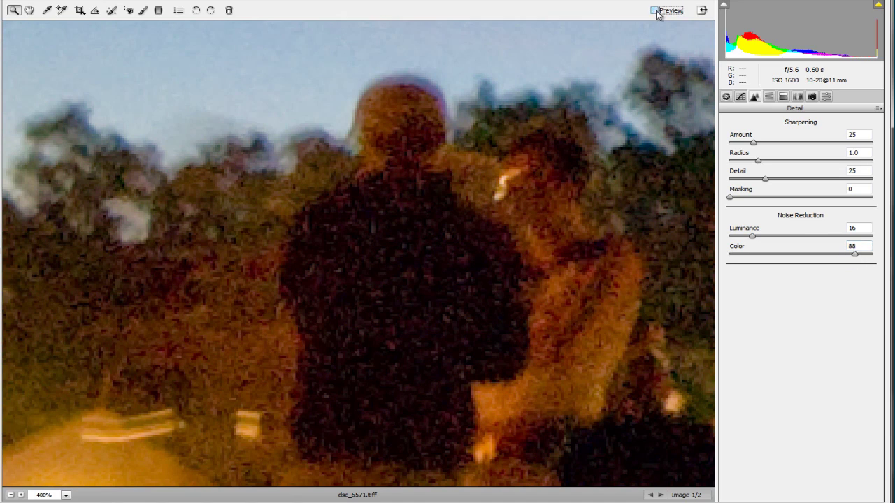
pyautogui.click(654, 11)
# Drop Color noise reduction to 10, then reset Fill Light to 0 in Basic
pyautogui.moveTo(856, 255); pyautogui.dragTo(809, 263)
pyautogui.moveTo(810, 263); pyautogui.dragTo(815, 238)
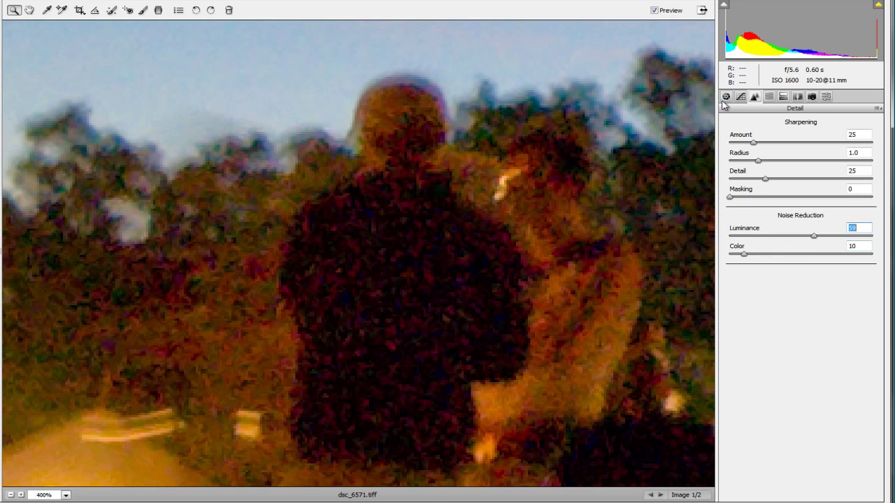
pyautogui.click(726, 96)
pyautogui.doubleClick(815, 238)
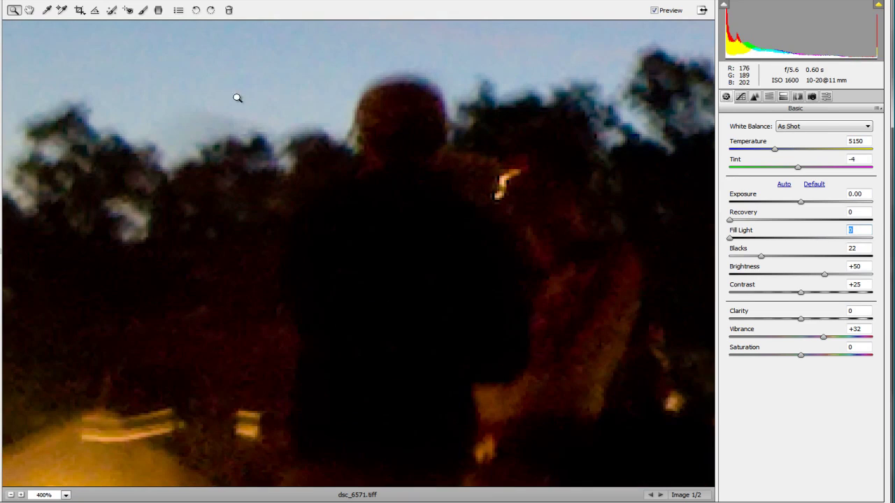
# Fit the whole photo in view and compare it with Preview off and on
pyautogui.click(66, 495)
pyautogui.click(64, 482)
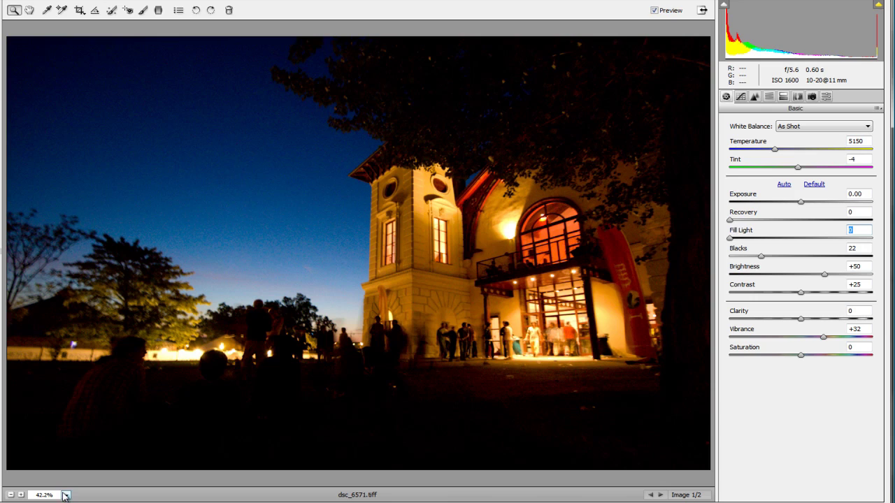
pyautogui.click(654, 11)
pyautogui.click(654, 10)
# At 100% zoom, pan to the sky and trees and compare with Preview toggled
pyautogui.click(66, 495)
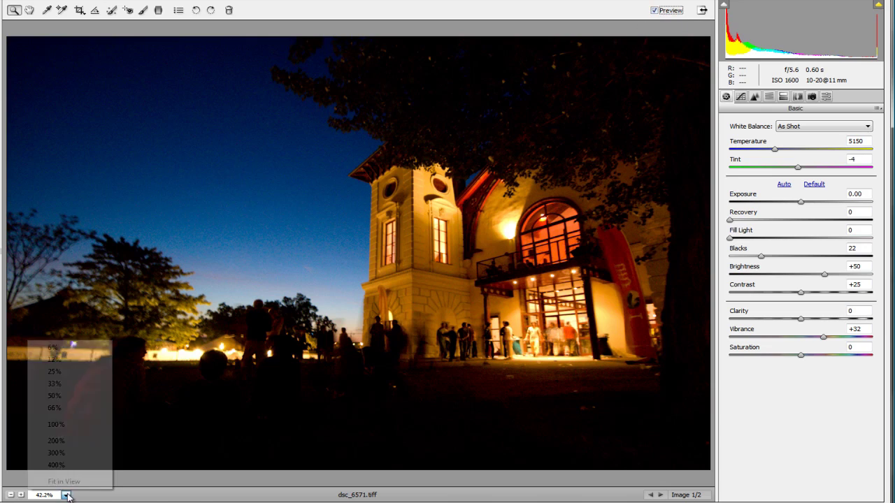
pyautogui.click(66, 425)
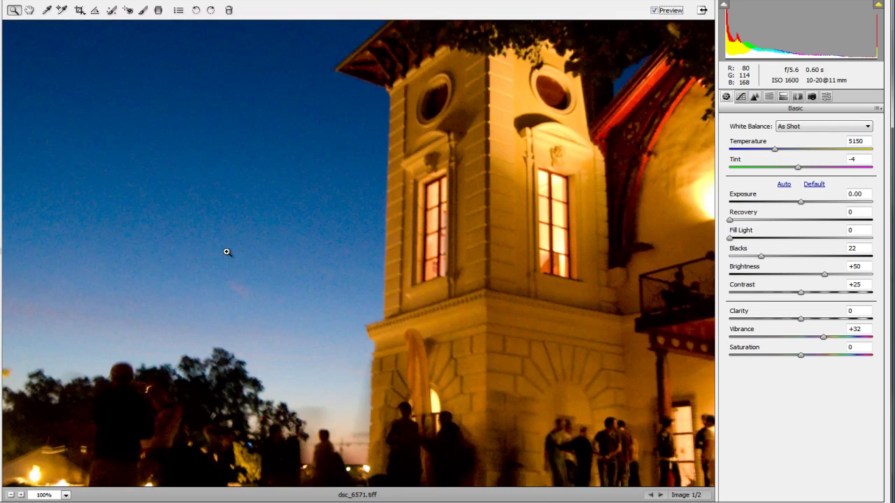
pyautogui.moveTo(176, 249); pyautogui.dragTo(472, 284)
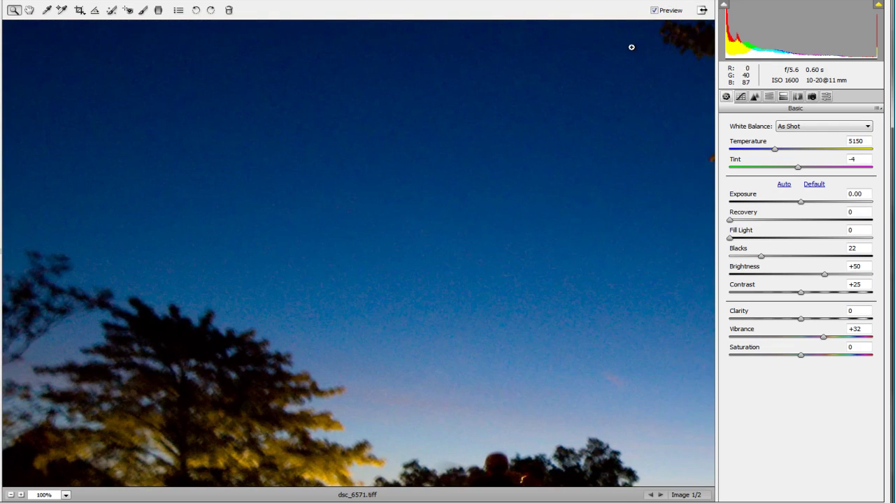
pyautogui.click(655, 11)
pyautogui.click(654, 10)
# Move to the Las Vegas DNG, show its Detail settings and zoom on the hotel and tower
pyautogui.press('Right')
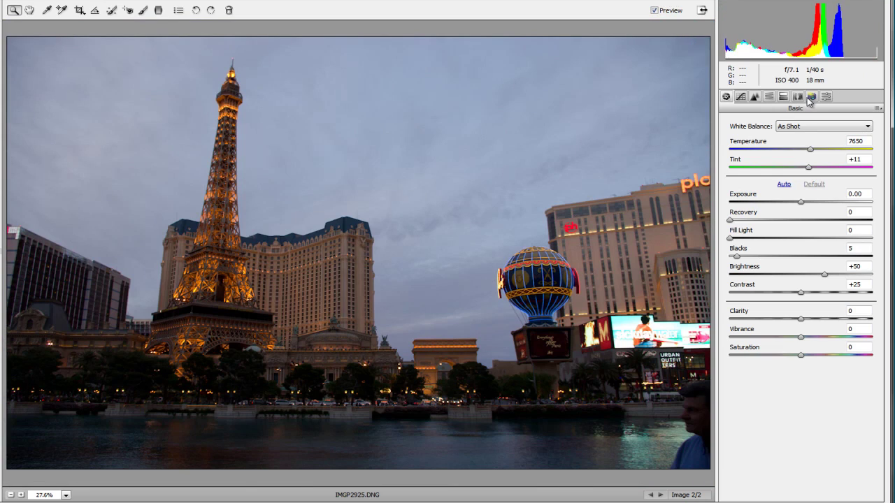
pyautogui.click(754, 96)
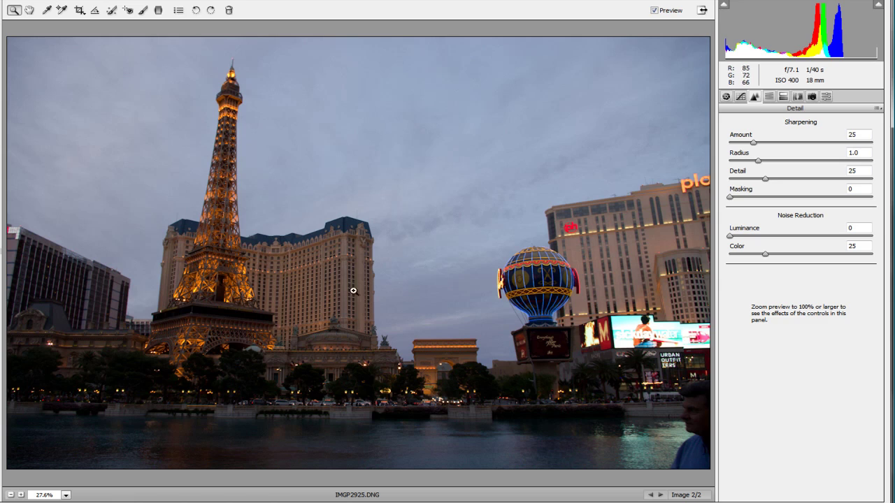
pyautogui.moveTo(199, 210); pyautogui.dragTo(330, 316)
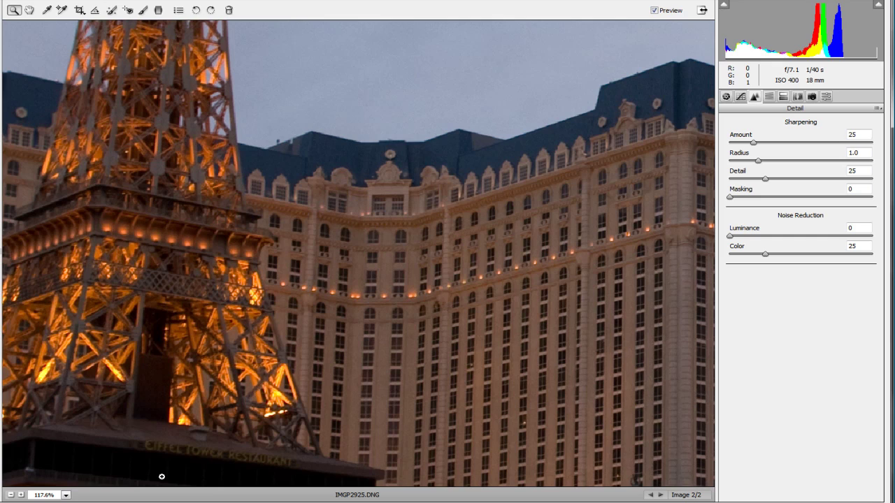
# Set the view to 100% and begin raising sharpening Amount in the grayscale preview
pyautogui.click(66, 495)
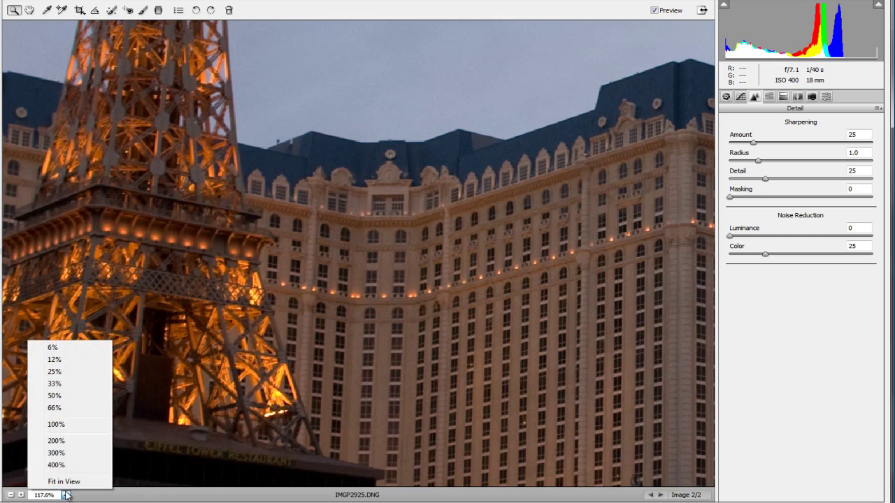
pyautogui.click(62, 424)
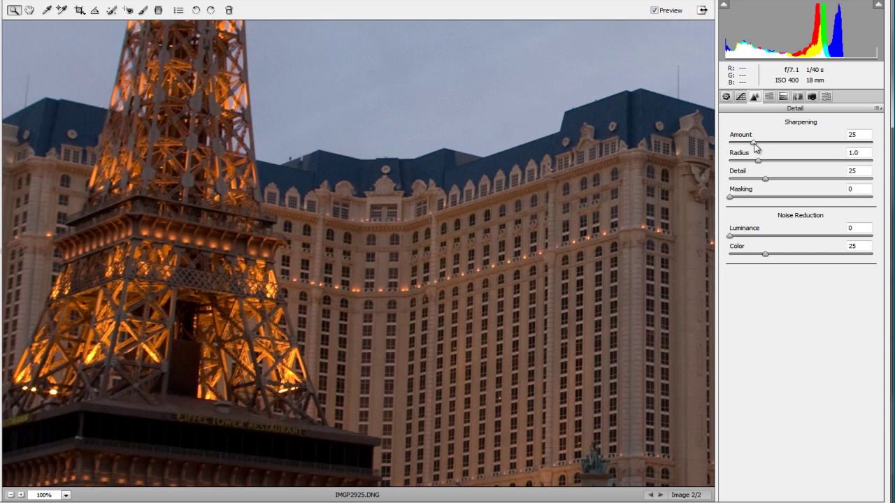
pyautogui.moveTo(753, 143); pyautogui.dragTo(789, 147)
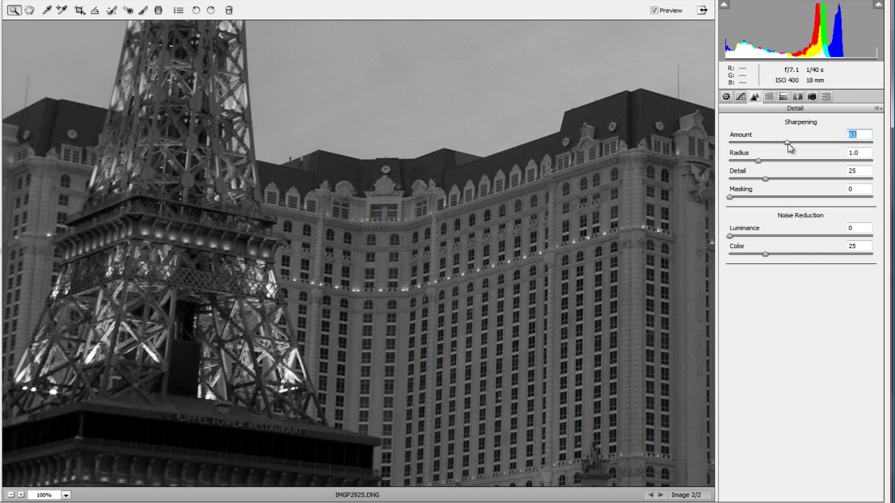
# Sweep sharpening Amount from 126 down to 0 and back up to 150 to compare
pyautogui.moveTo(789, 147); pyautogui.dragTo(875, 144)
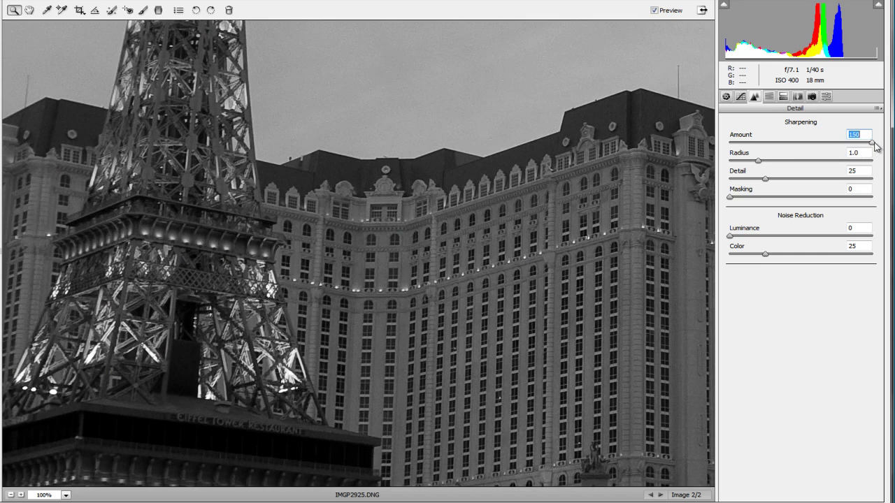
pyautogui.moveTo(875, 144); pyautogui.dragTo(729, 147)
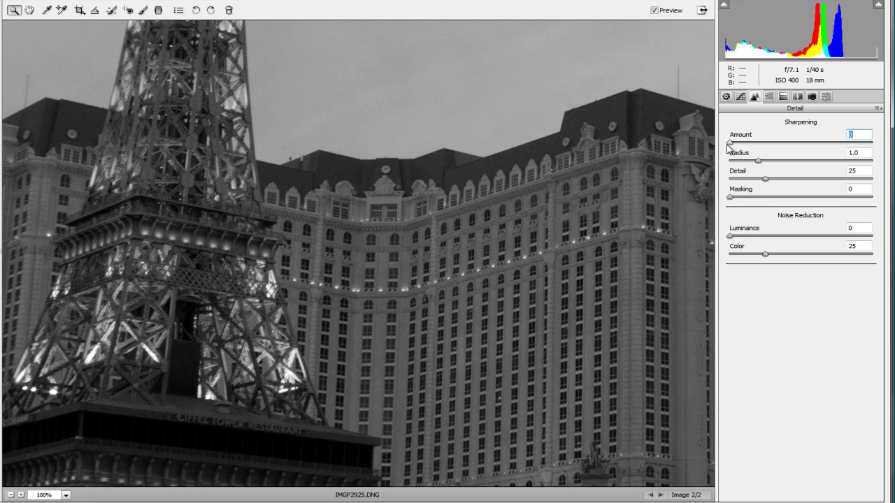
pyautogui.moveTo(729, 147); pyautogui.dragTo(794, 143)
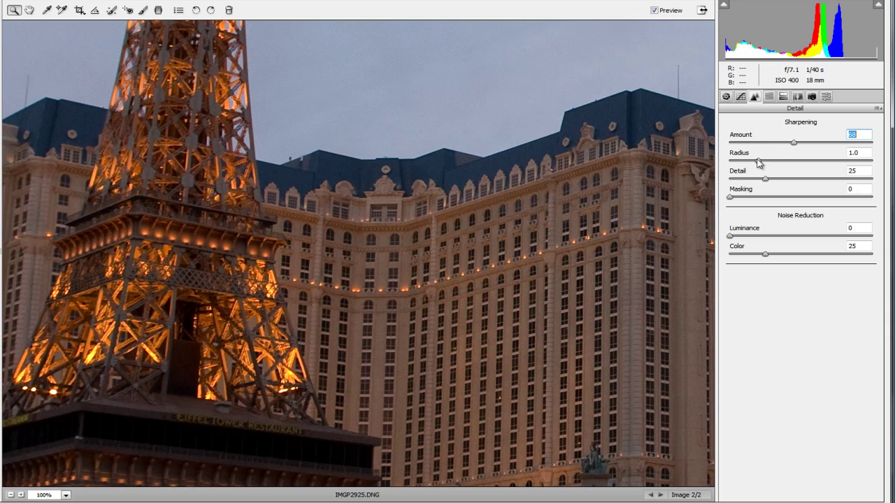
# Sweep Radius between 0.5 and 3.0, settle on 0.8, then set Detail to 50
pyautogui.moveTo(759, 163); pyautogui.dragTo(875, 170)
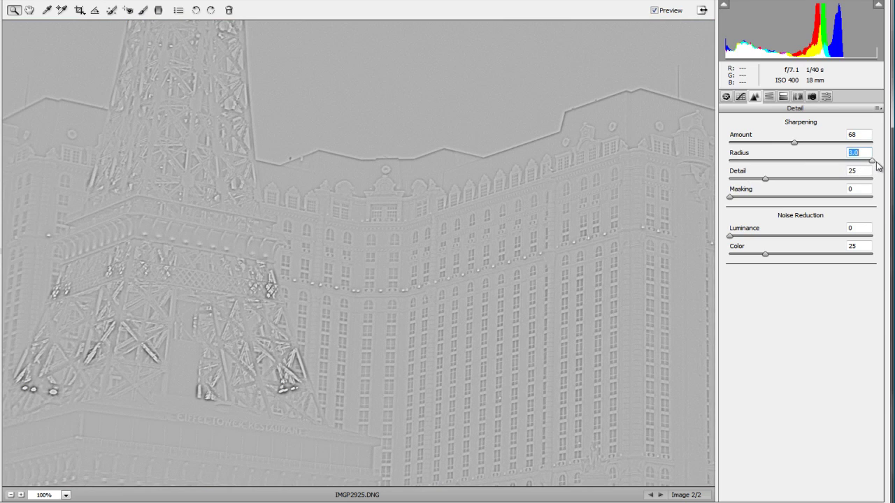
pyautogui.moveTo(878, 165); pyautogui.dragTo(731, 165)
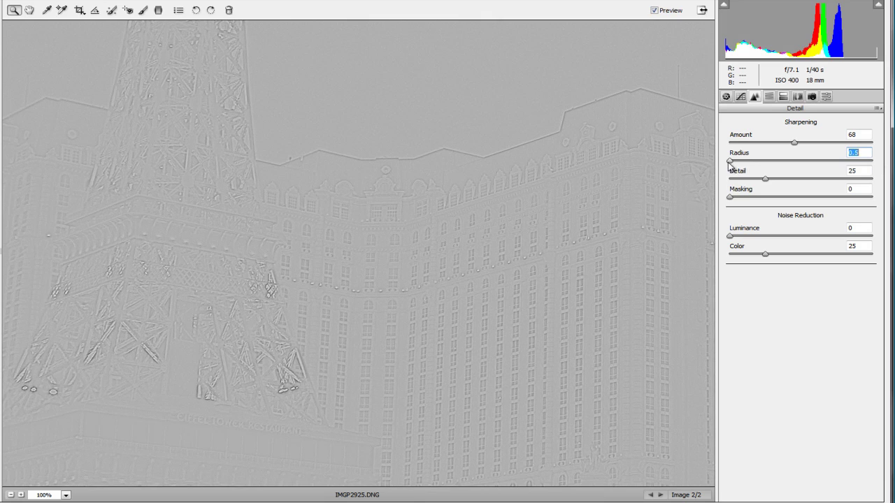
pyautogui.moveTo(729, 162); pyautogui.dragTo(873, 165)
pyautogui.moveTo(878, 164); pyautogui.dragTo(879, 183)
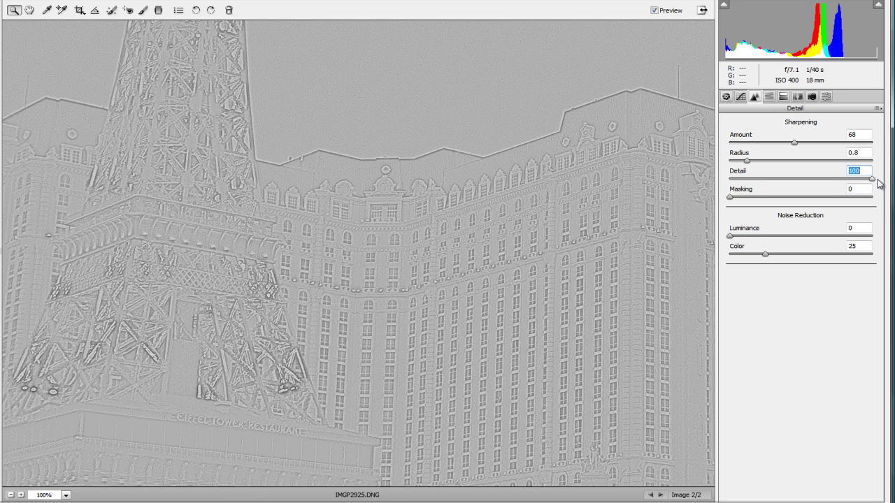
pyautogui.moveTo(874, 180); pyautogui.dragTo(802, 182)
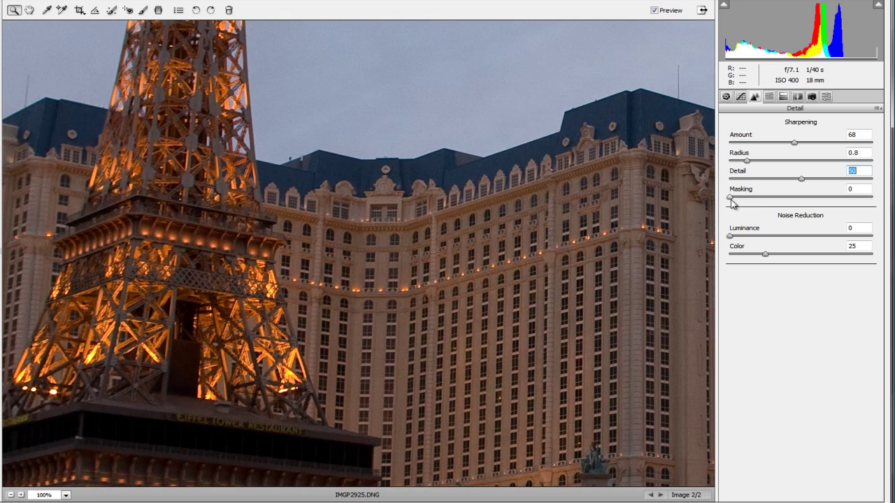
# Push Masking to 100 to view the edge mask, then bring it back to 27
pyautogui.moveTo(731, 199); pyautogui.dragTo(877, 201)
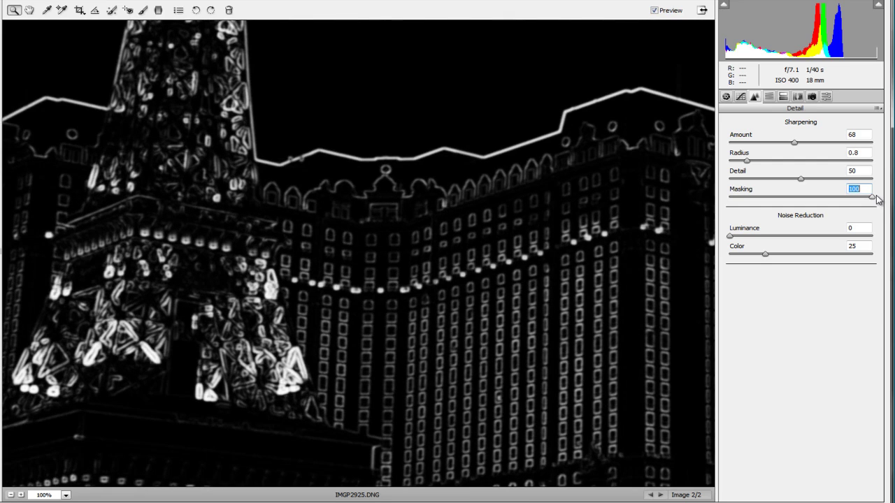
pyautogui.moveTo(877, 200); pyautogui.dragTo(767, 203)
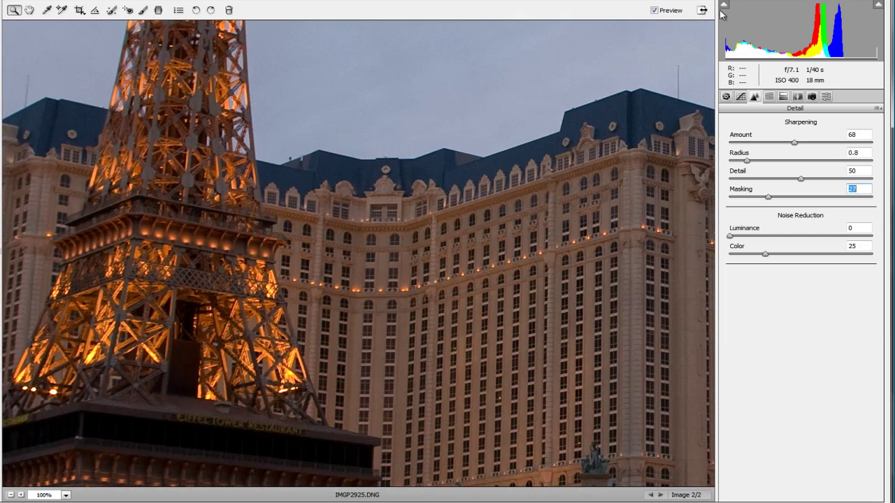
pyautogui.click(654, 11)
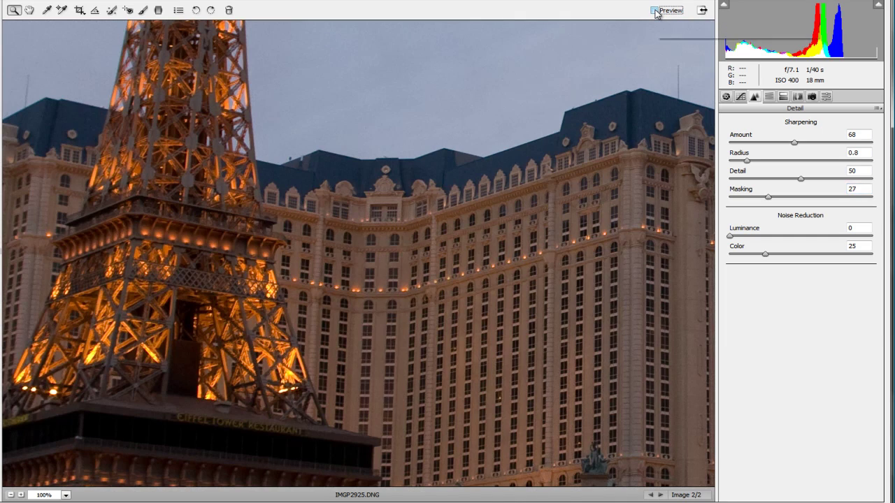
pyautogui.click(655, 11)
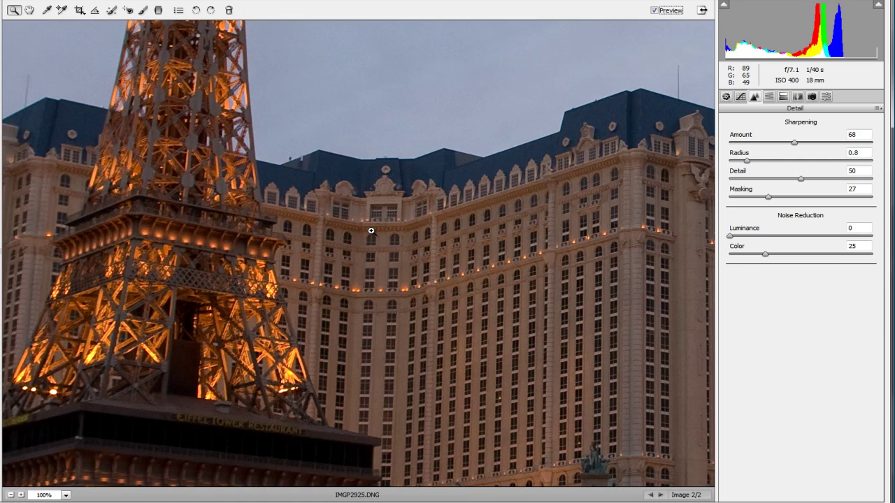
# Zoom on the lower hotel facade and set Amount 96, Radius 1.8, Detail 70
pyautogui.moveTo(245, 214); pyautogui.dragTo(432, 386)
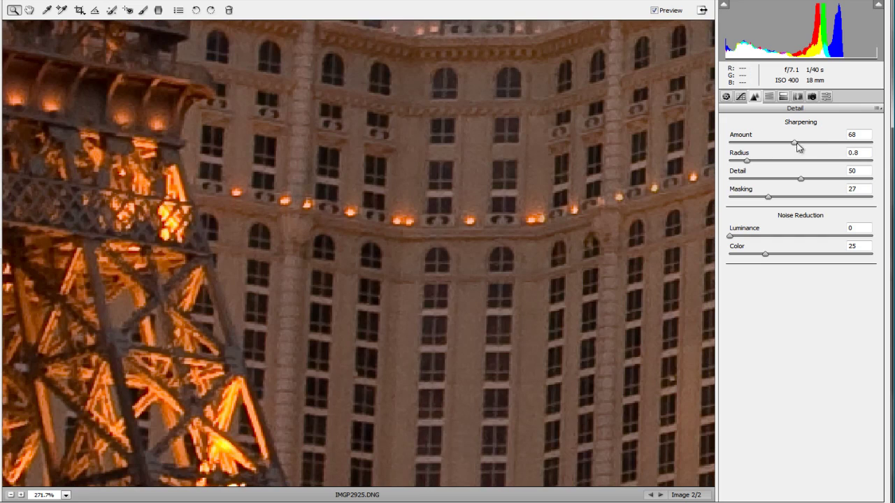
pyautogui.moveTo(795, 144); pyautogui.dragTo(820, 145)
pyautogui.moveTo(747, 161); pyautogui.dragTo(829, 183)
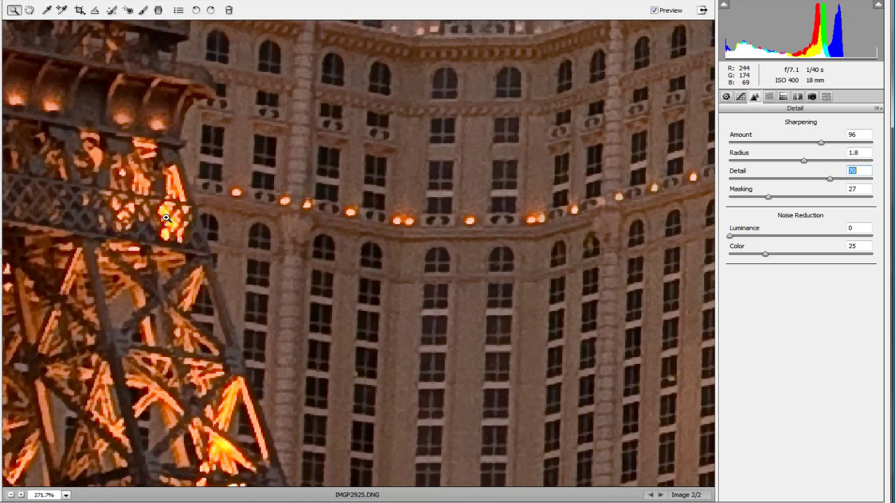
# Compare the sharpening against the original with Preview toggled, again at 100% zoom
pyautogui.click(654, 11)
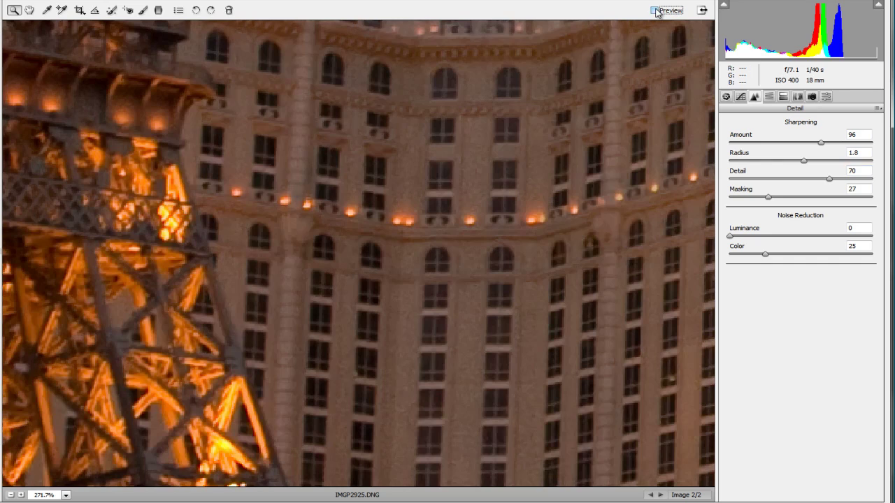
pyautogui.click(654, 11)
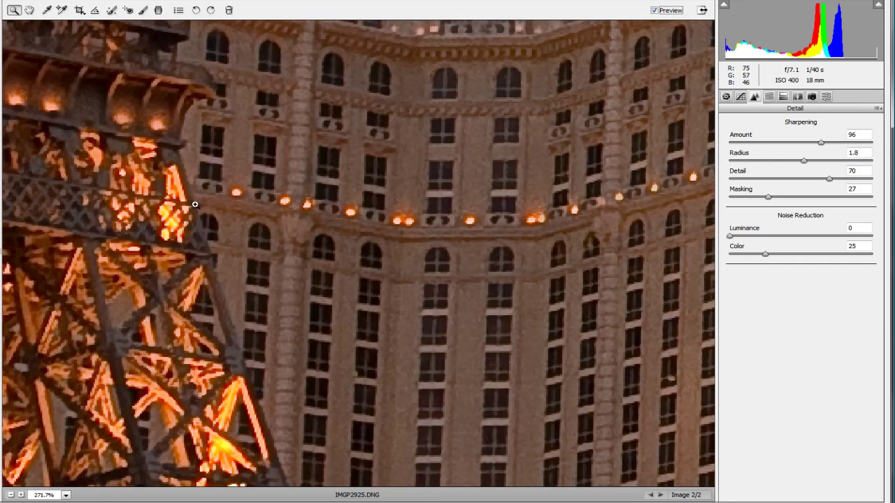
pyautogui.click(65, 495)
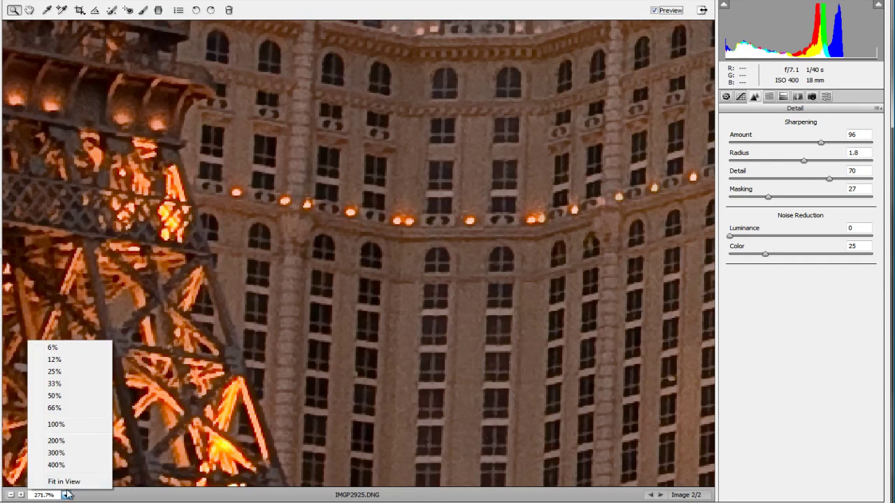
pyautogui.click(68, 426)
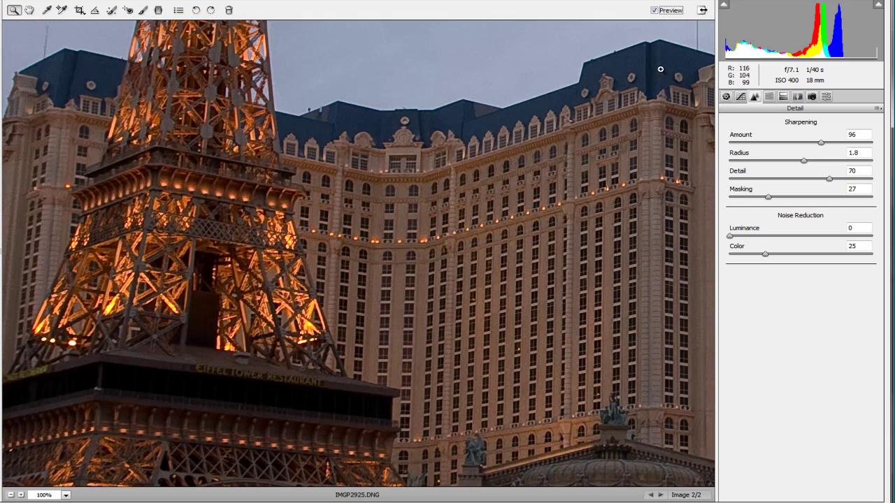
pyautogui.click(656, 11)
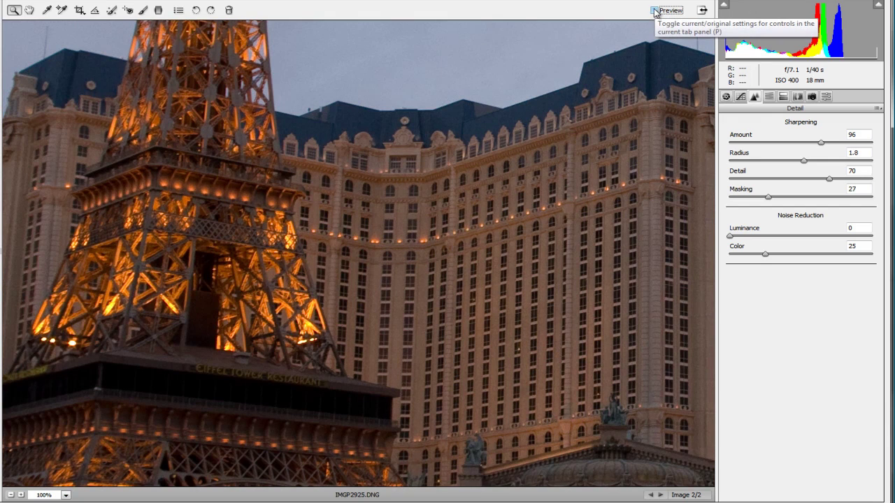
pyautogui.click(655, 11)
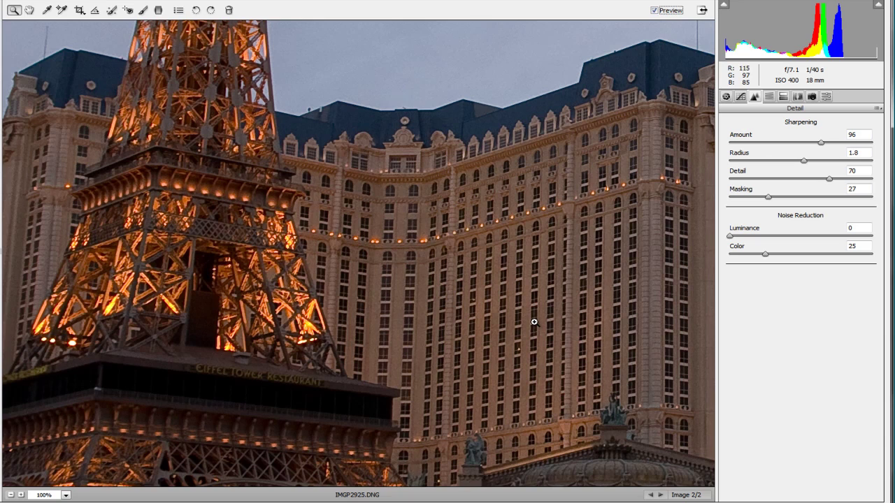
# Zoom in on the building facade and lower sharpening Amount to 66 and Detail to 53
pyautogui.moveTo(362, 206); pyautogui.dragTo(475, 315)
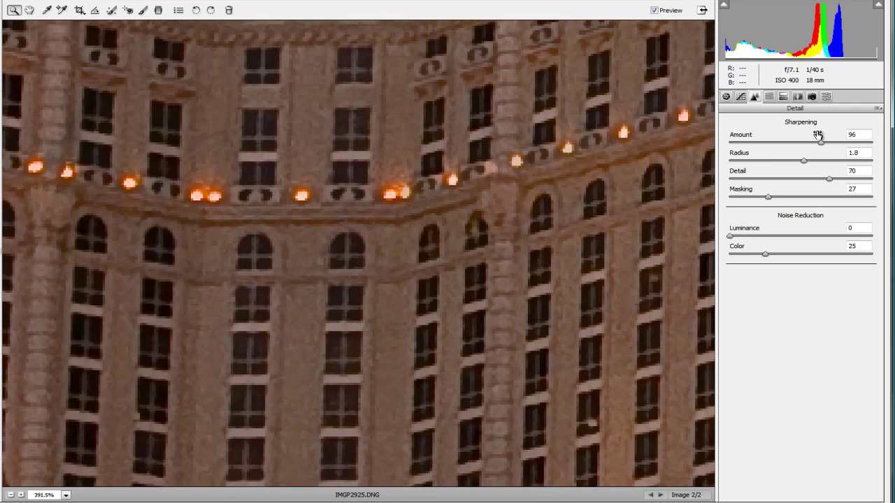
pyautogui.moveTo(820, 142); pyautogui.dragTo(746, 165)
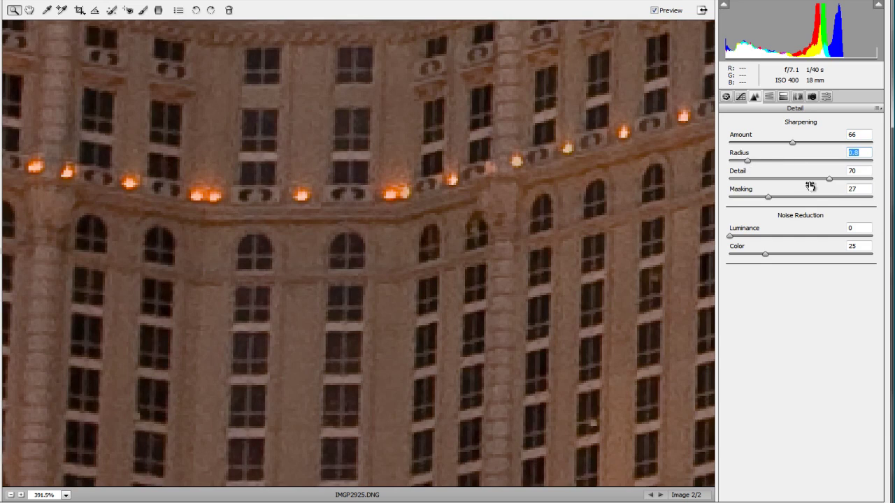
pyautogui.moveTo(811, 183); pyautogui.dragTo(743, 200)
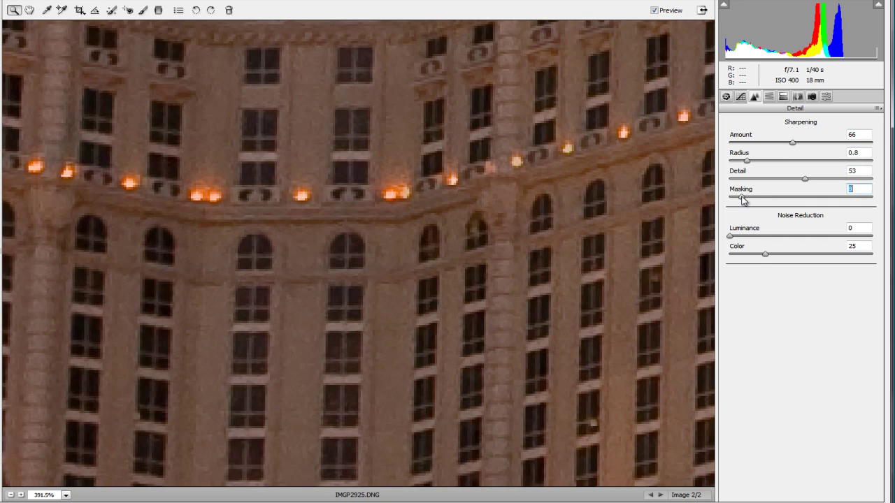
# Compare the sharpened image with the original, then view it at 100% and back at Fit in View
pyautogui.click(655, 12)
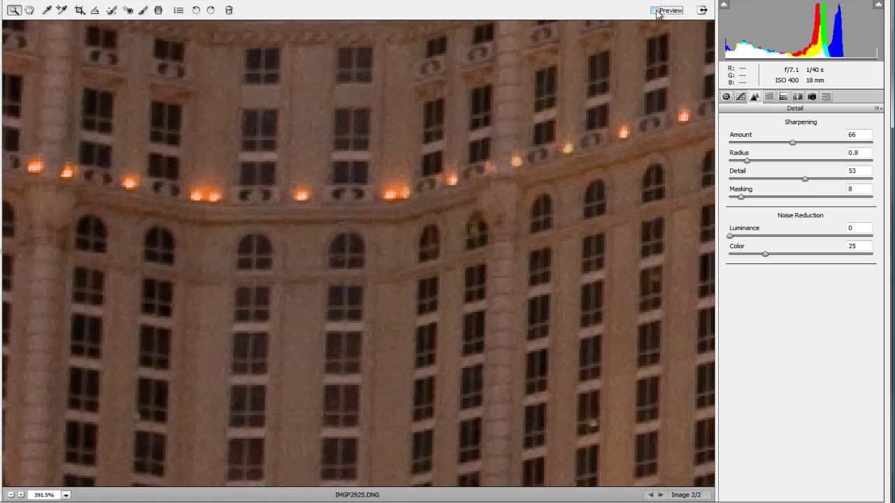
pyautogui.click(655, 11)
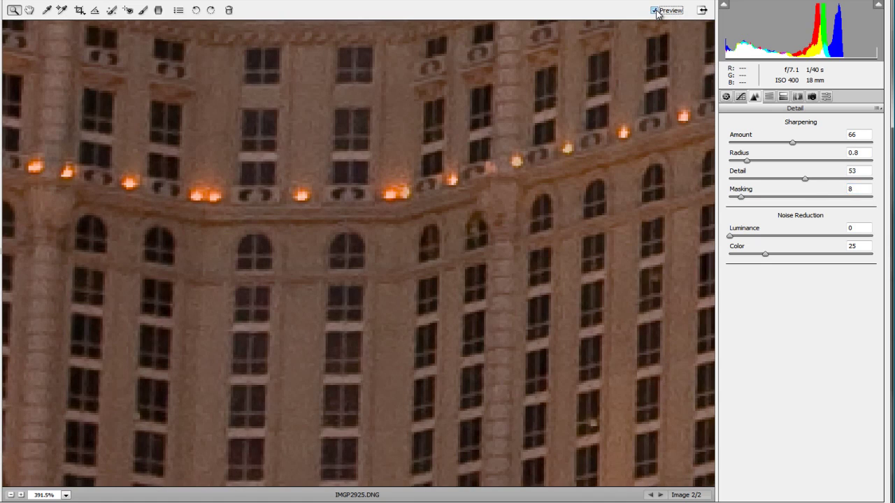
pyautogui.click(68, 495)
pyautogui.click(98, 424)
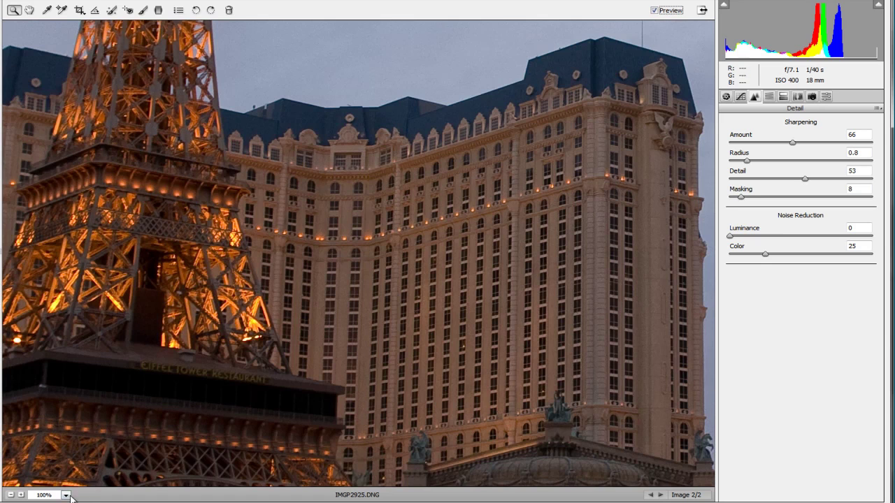
pyautogui.click(66, 495)
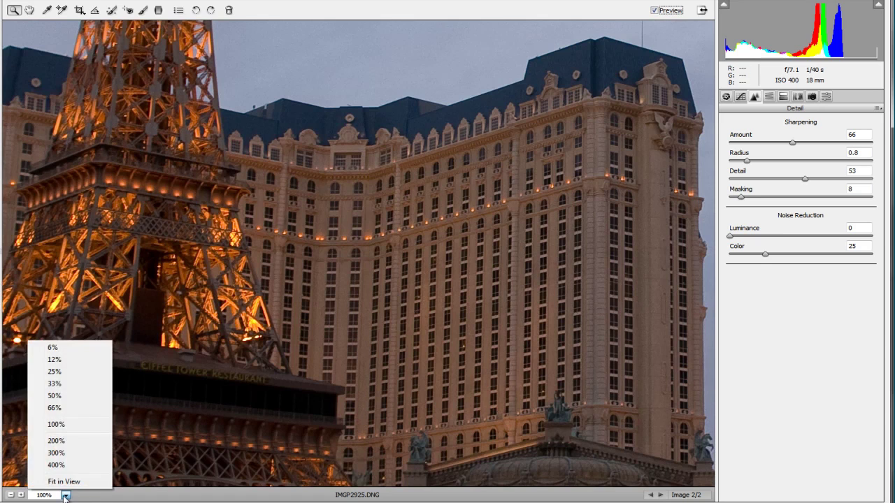
pyautogui.click(51, 484)
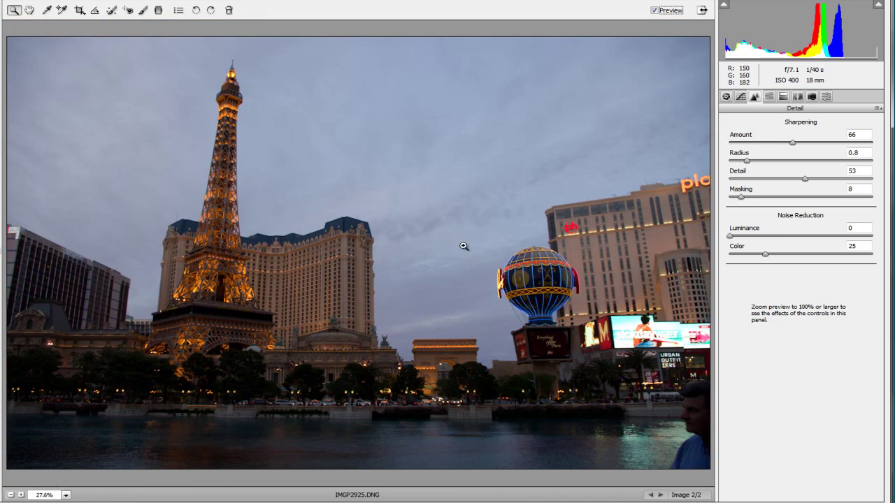
# Raise sharpening to Amount 106, Radius 2.2 and Masking 100
pyautogui.moveTo(792, 144); pyautogui.dragTo(808, 145)
pyautogui.press('Up')
pyautogui.press('Up')
pyautogui.press('Up')
pyautogui.press('Up')
pyautogui.press('Up')
pyautogui.press('Up')
pyautogui.press('Up')
pyautogui.click(830, 143)
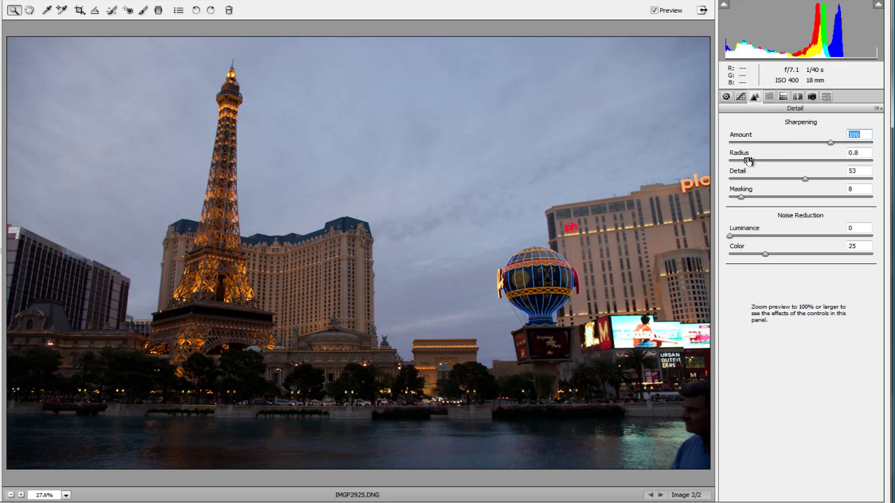
pyautogui.moveTo(748, 160); pyautogui.dragTo(827, 179)
pyautogui.moveTo(745, 196); pyautogui.dragTo(872, 196)
# Compare the stronger sharpening against the unsharpened original by toggling Preview off and on
pyautogui.click(653, 11)
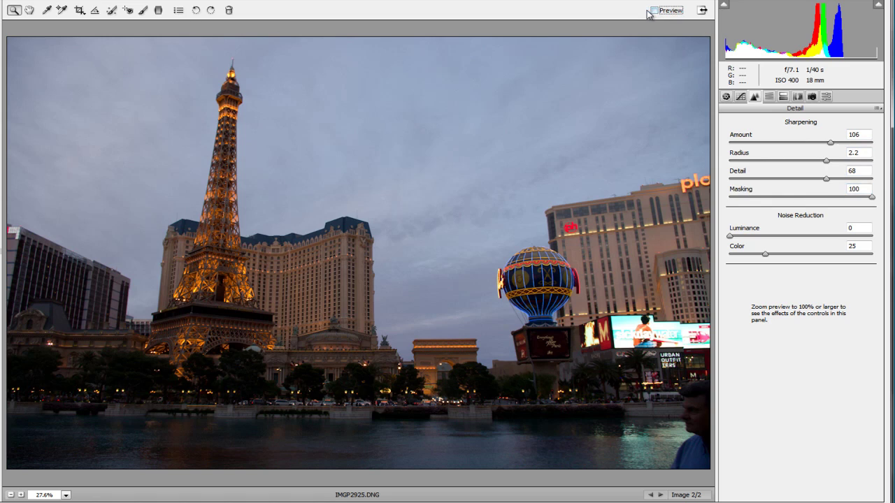
pyautogui.click(654, 10)
pyautogui.click(65, 494)
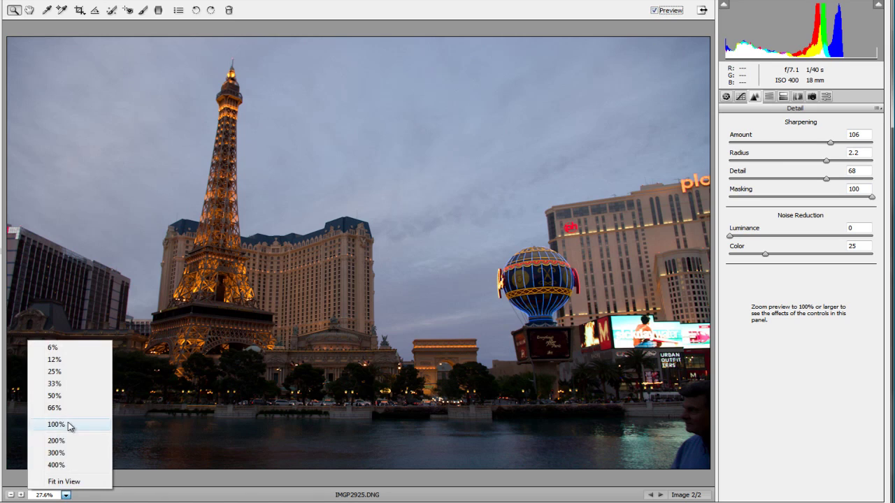
# At 100% on the lit Eiffel Tower, ease sharpening to Amount 76, Detail 65, Masking about 50
pyautogui.click(68, 423)
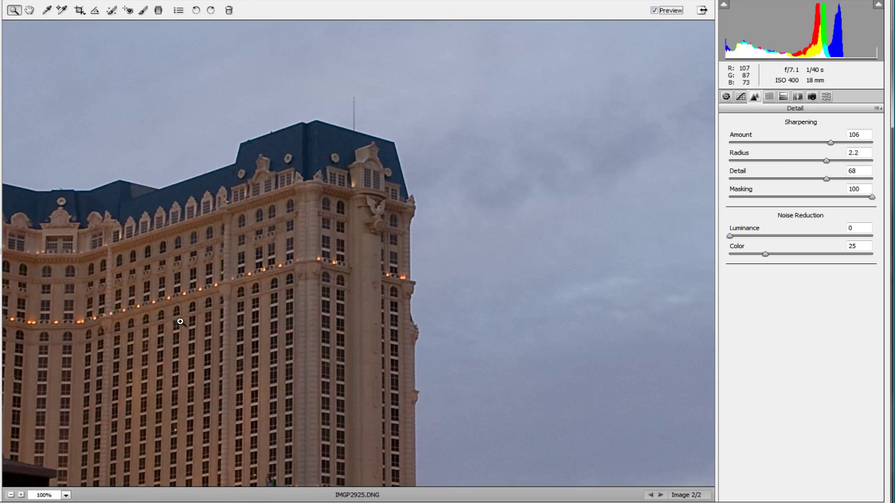
pyautogui.moveTo(172, 310); pyautogui.dragTo(601, 302)
pyautogui.click(654, 10)
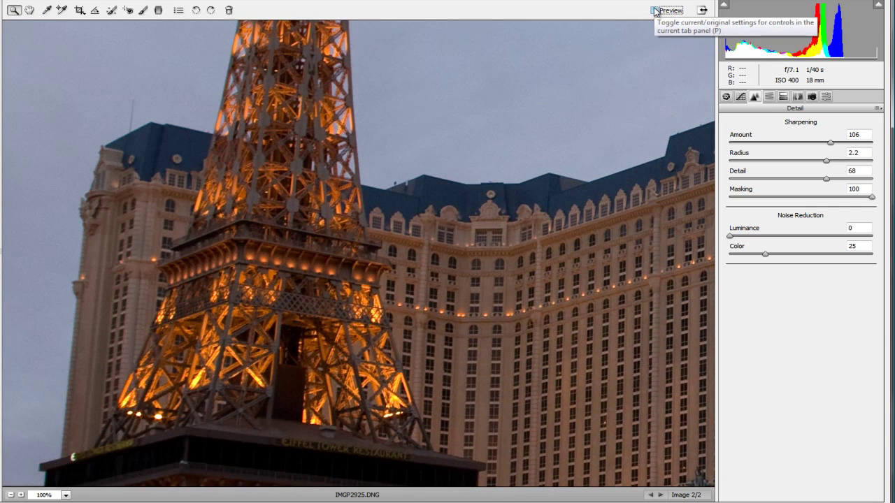
pyautogui.click(654, 11)
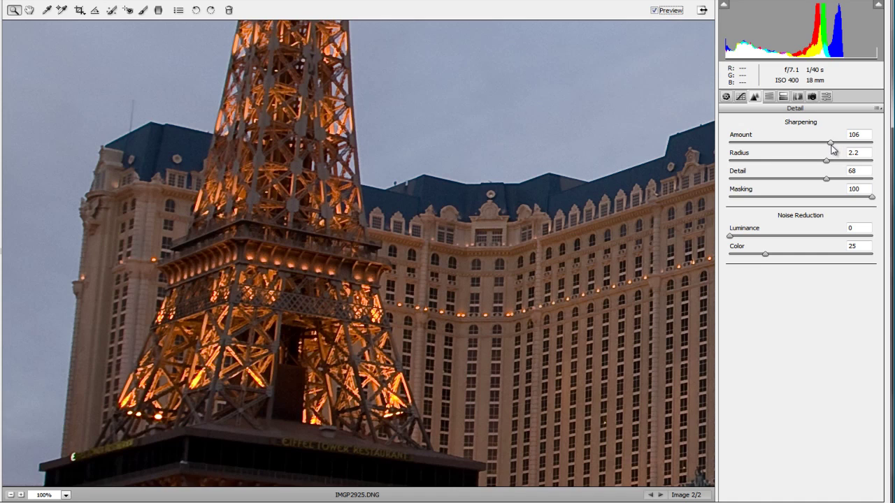
pyautogui.moveTo(830, 144); pyautogui.dragTo(824, 183)
pyautogui.moveTo(872, 202); pyautogui.dragTo(802, 200)
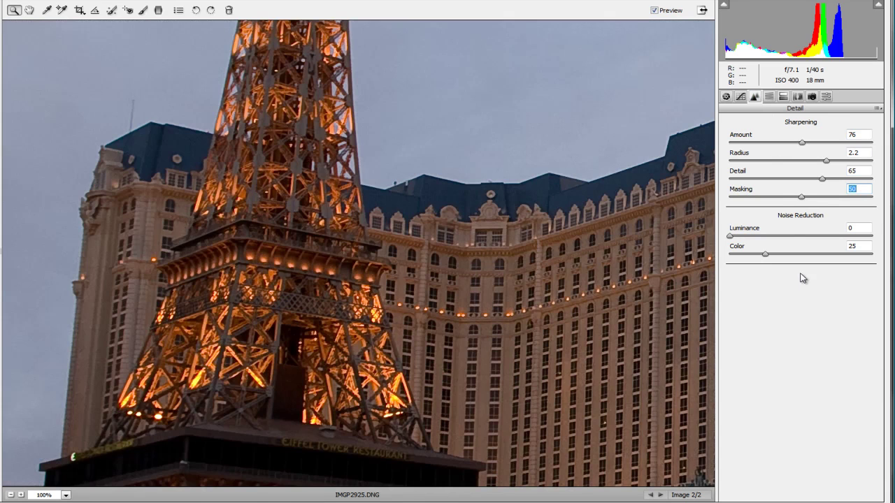